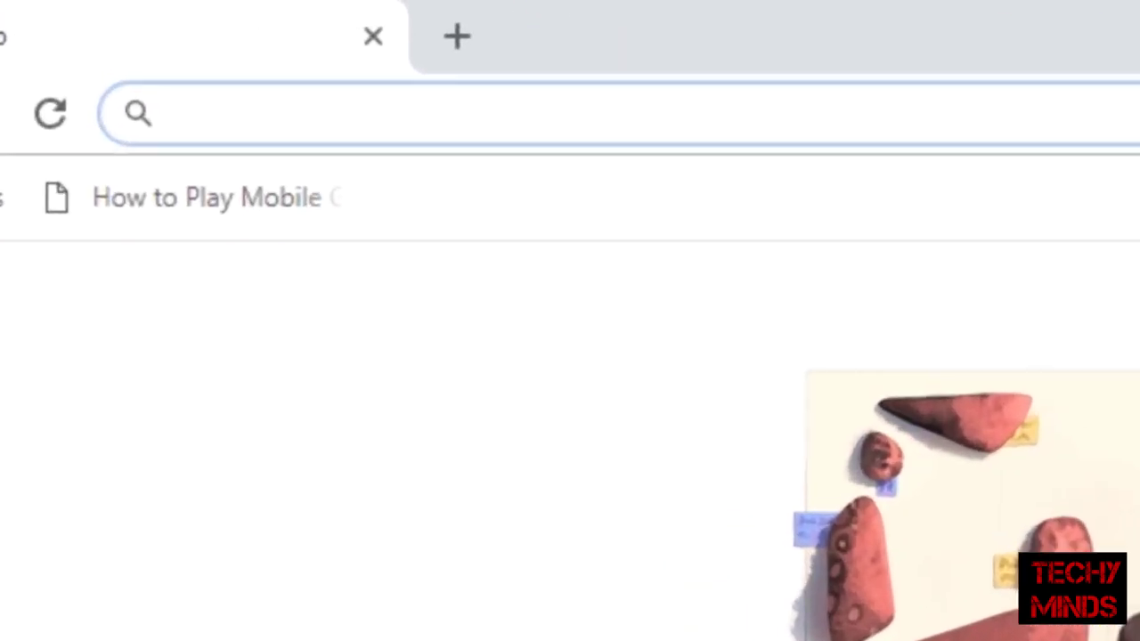
Step: Search Google for 'trinus vr'
text(trimus)
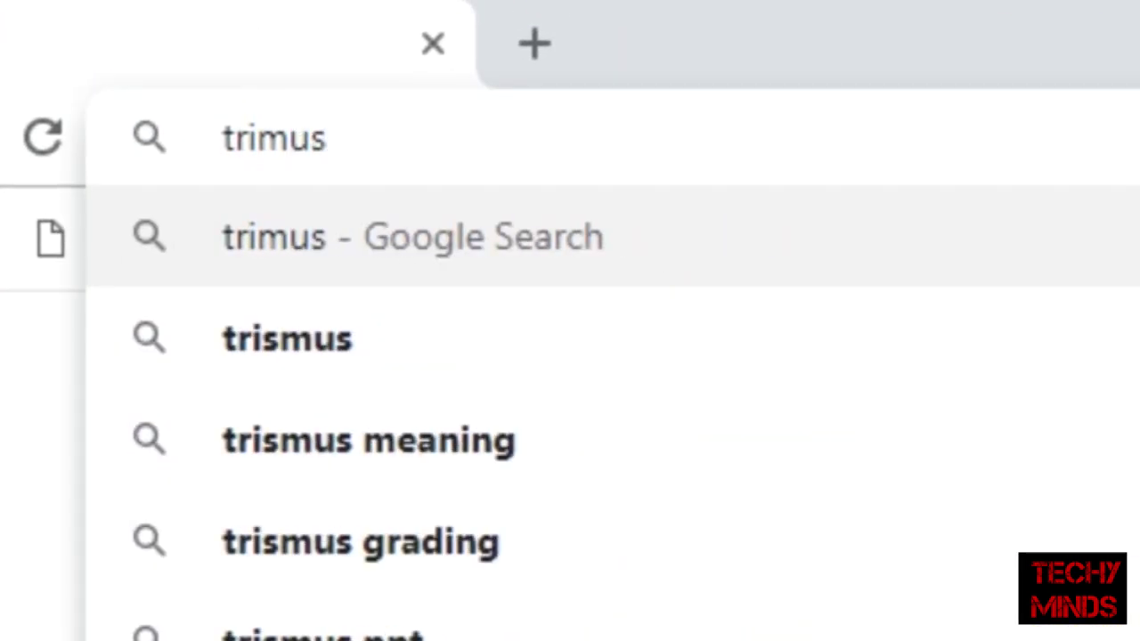
text( vr)
key(Down)
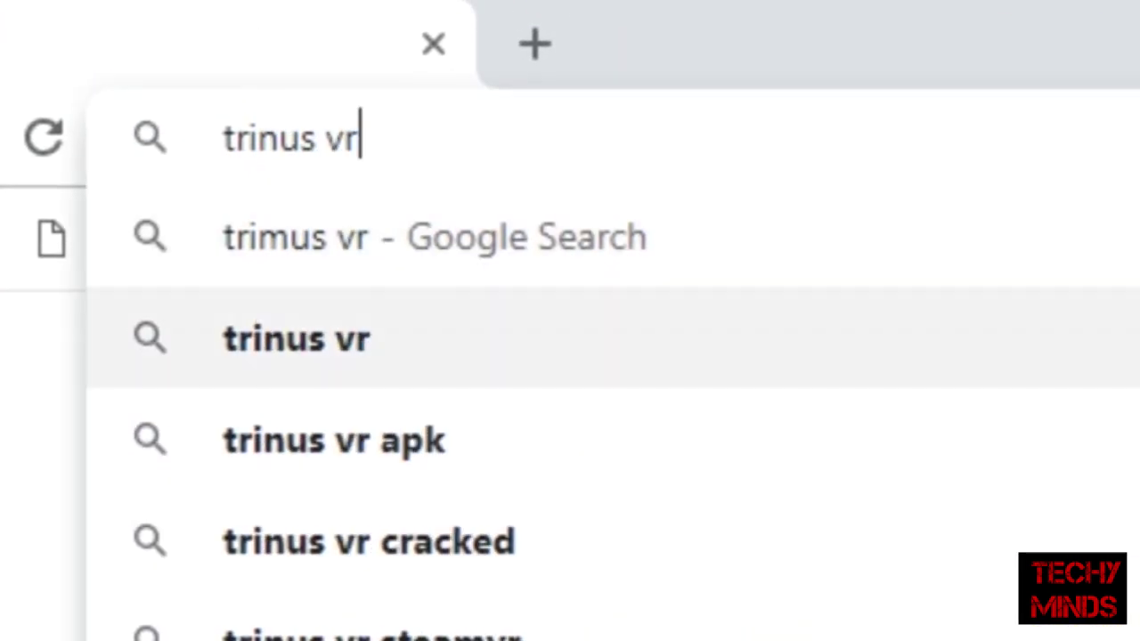
key(Return)
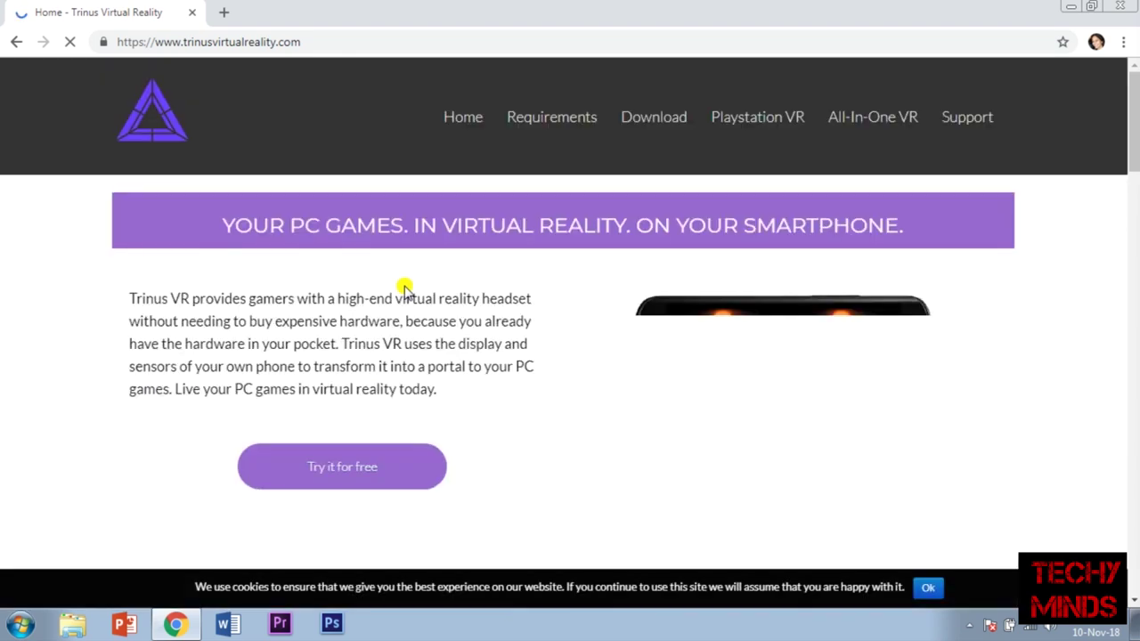
Step: Download the Trinus Cardboard VR PC Server installer from the Trinus site and show the downloads list
click(412, 470)
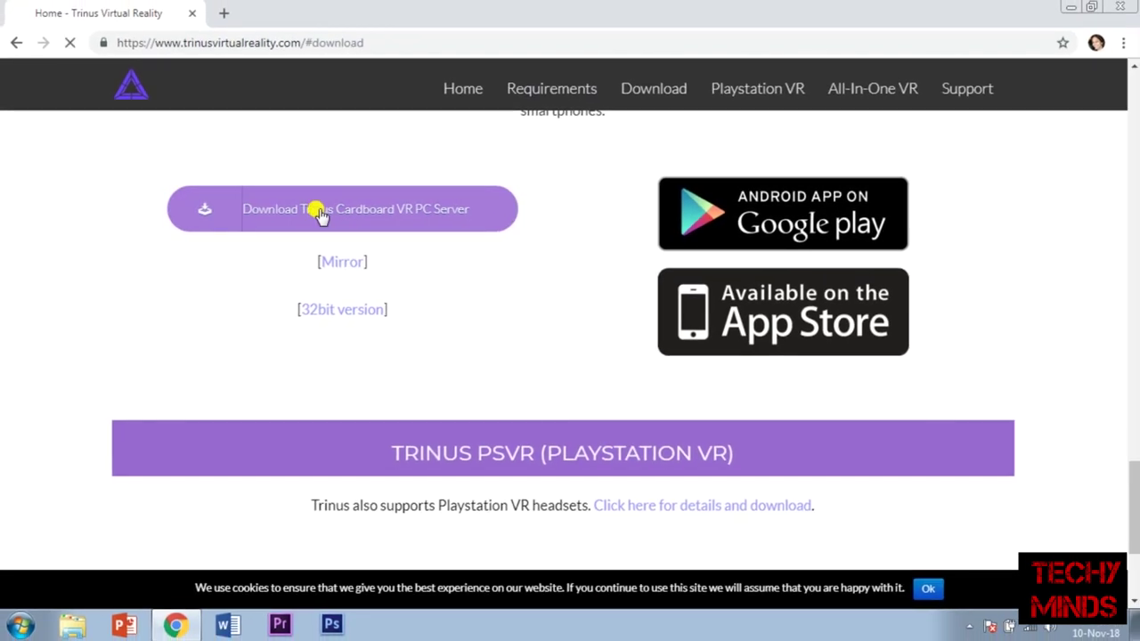
click(321, 213)
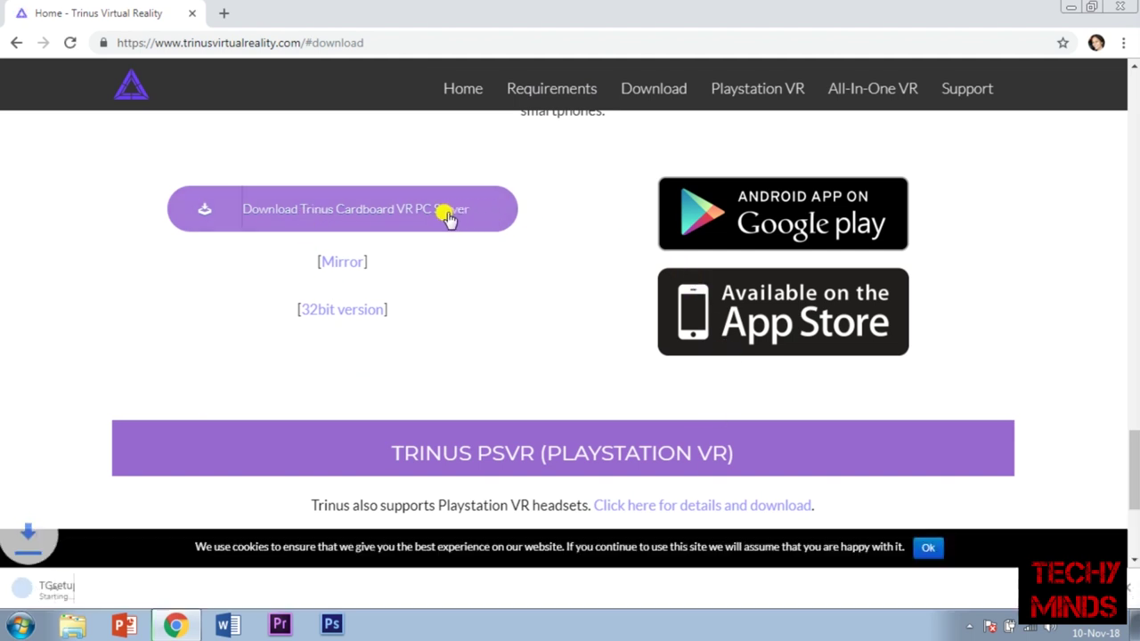
click(23, 595)
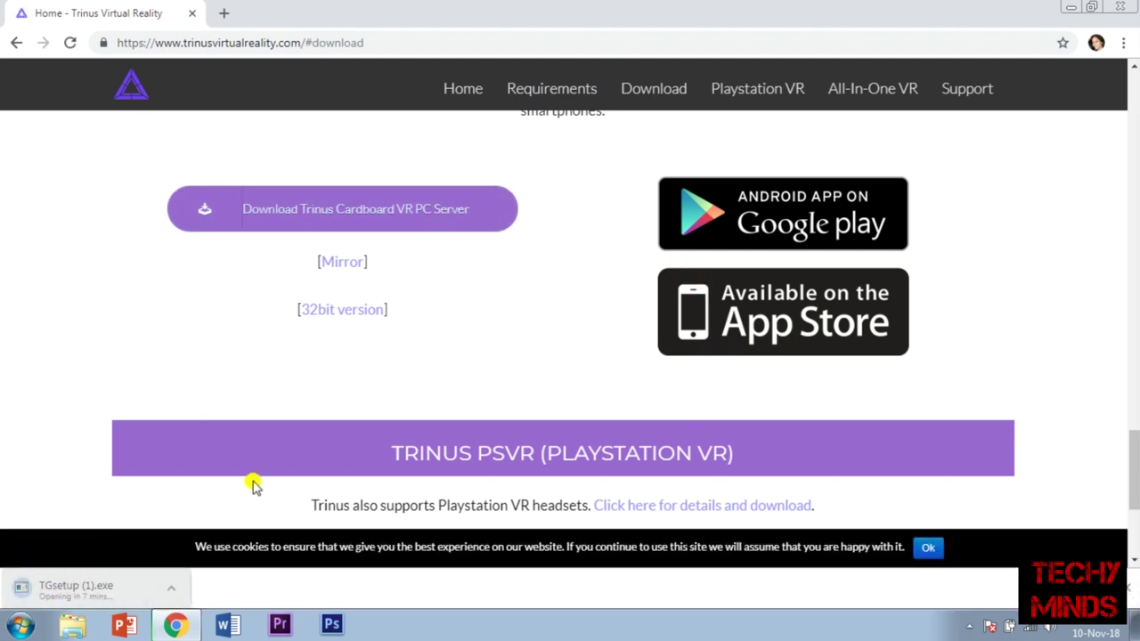
click(174, 592)
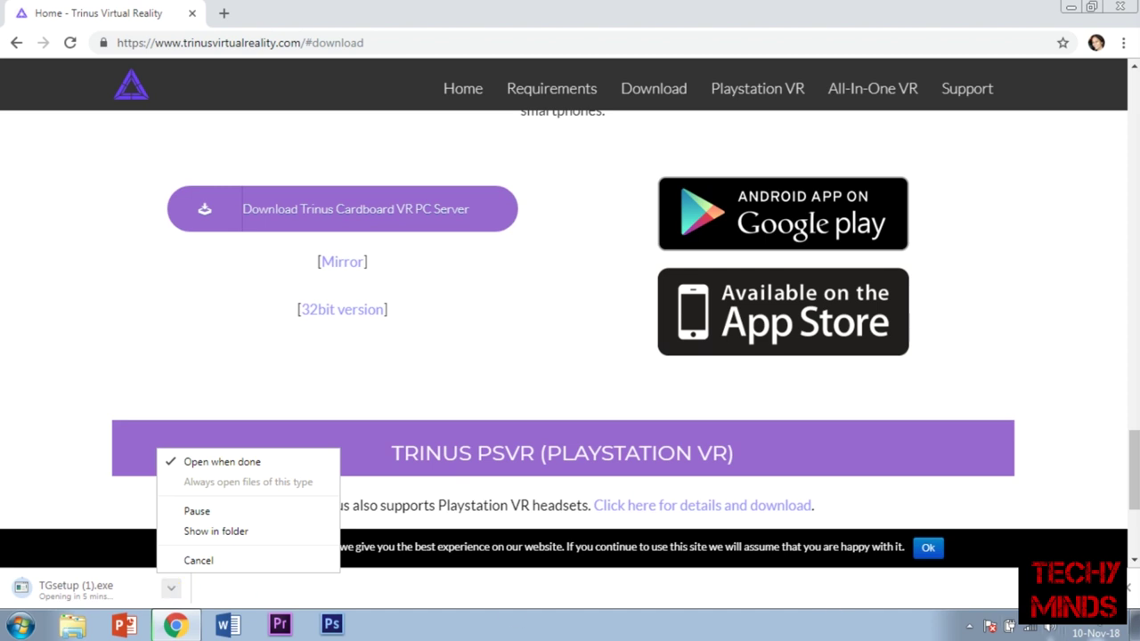
key(ctrl+j)
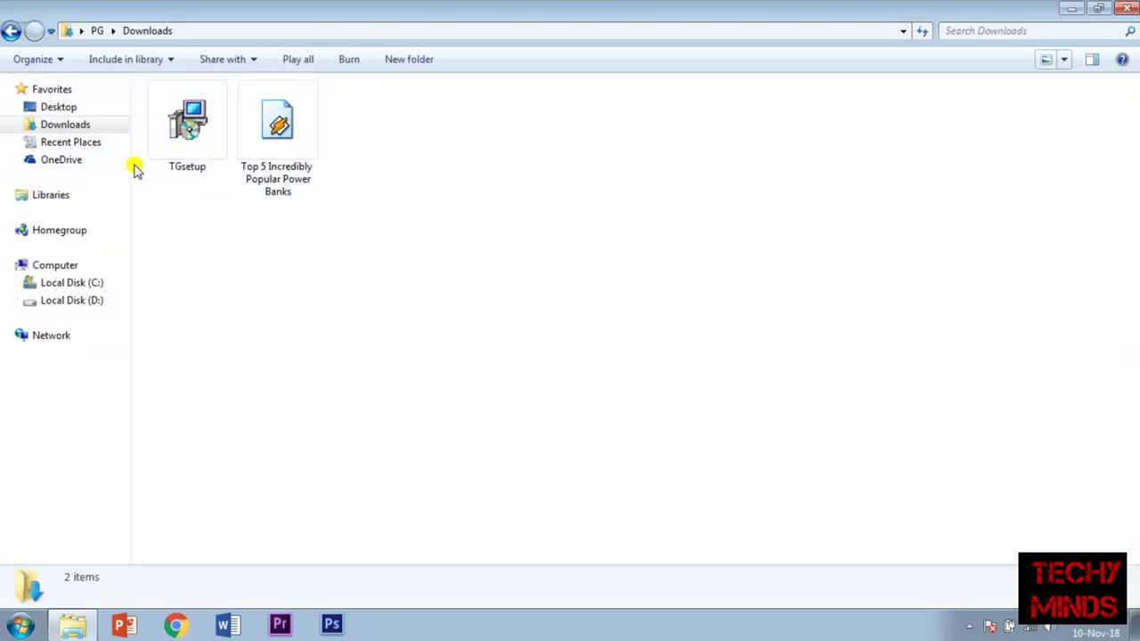
Step: Run TGsetup, accept the license, keep the desktop shortcut, and complete the Trinus Cardboard installation
click(205, 109)
double_click(204, 109)
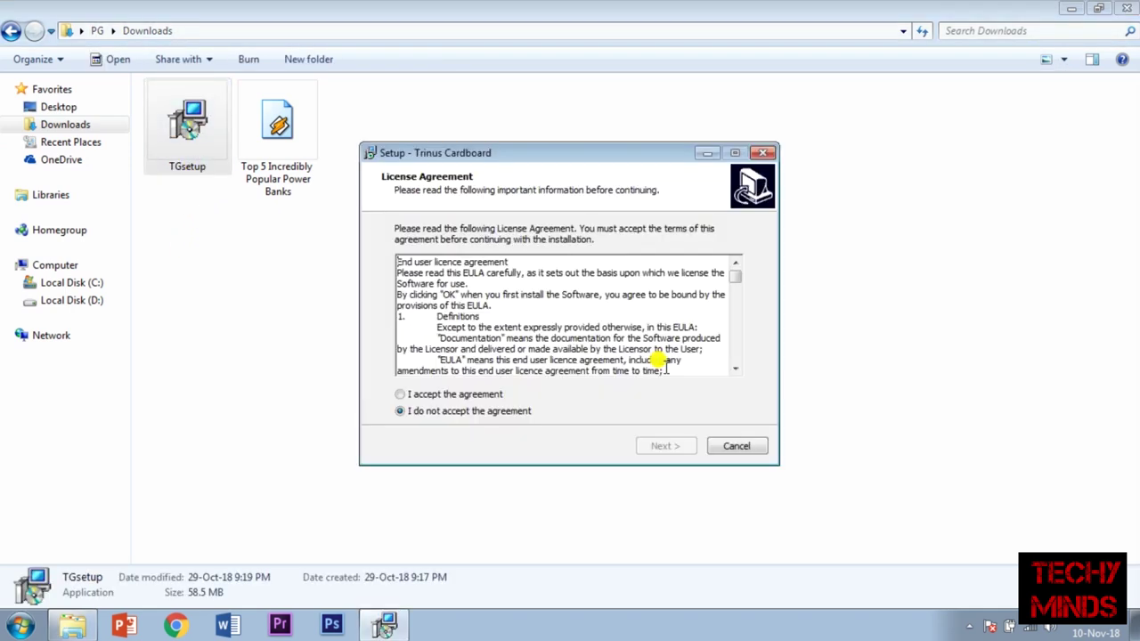
click(470, 394)
click(667, 446)
click(666, 447)
click(666, 448)
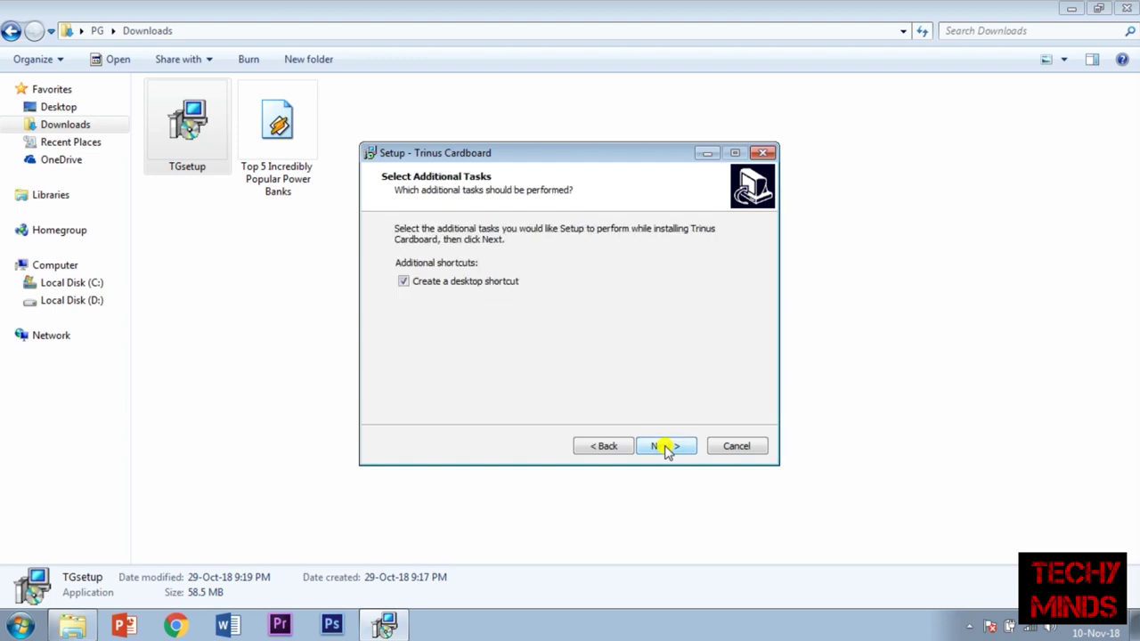
click(666, 447)
click(666, 447)
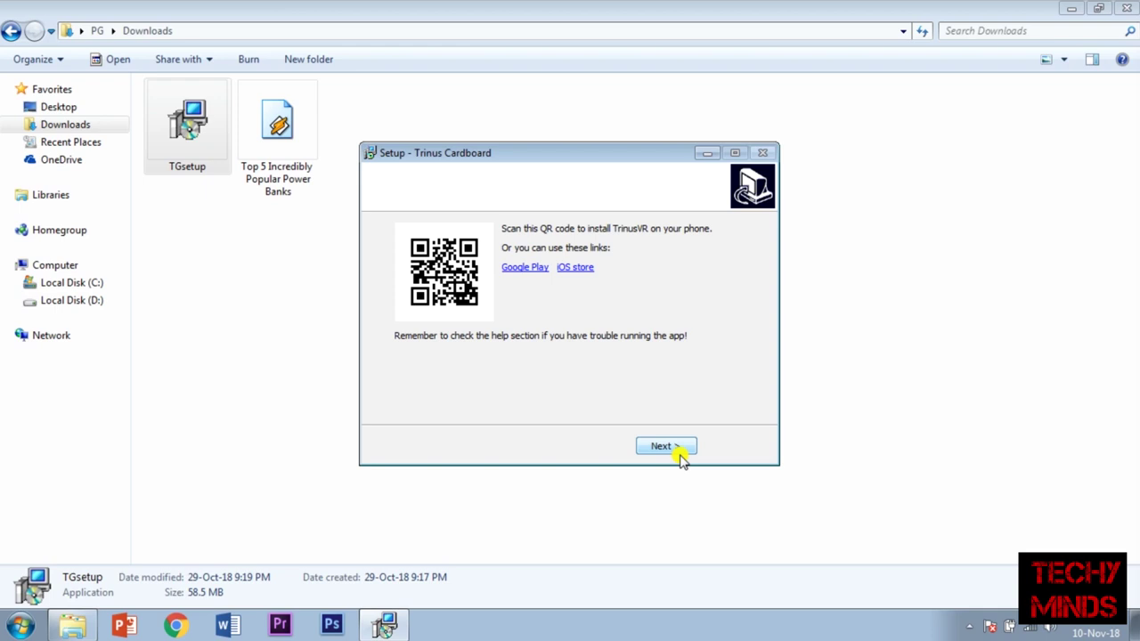
click(670, 447)
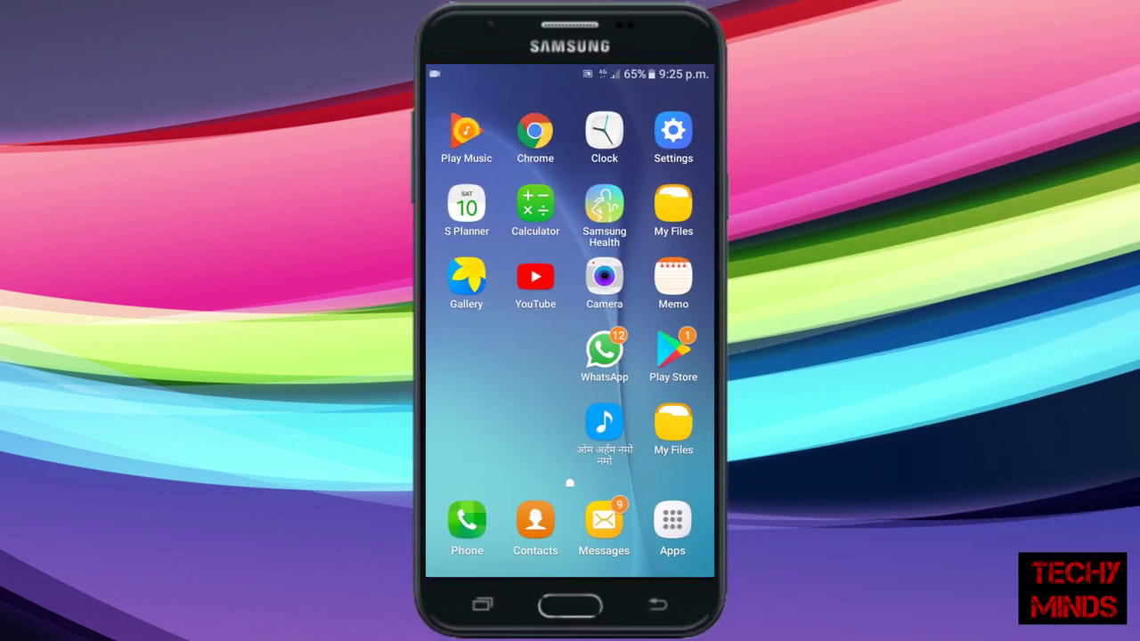
Step: Find 'trinus vr' in the Play Store, install Trinus Cardboard VR (Lite), and launch it
click(673, 352)
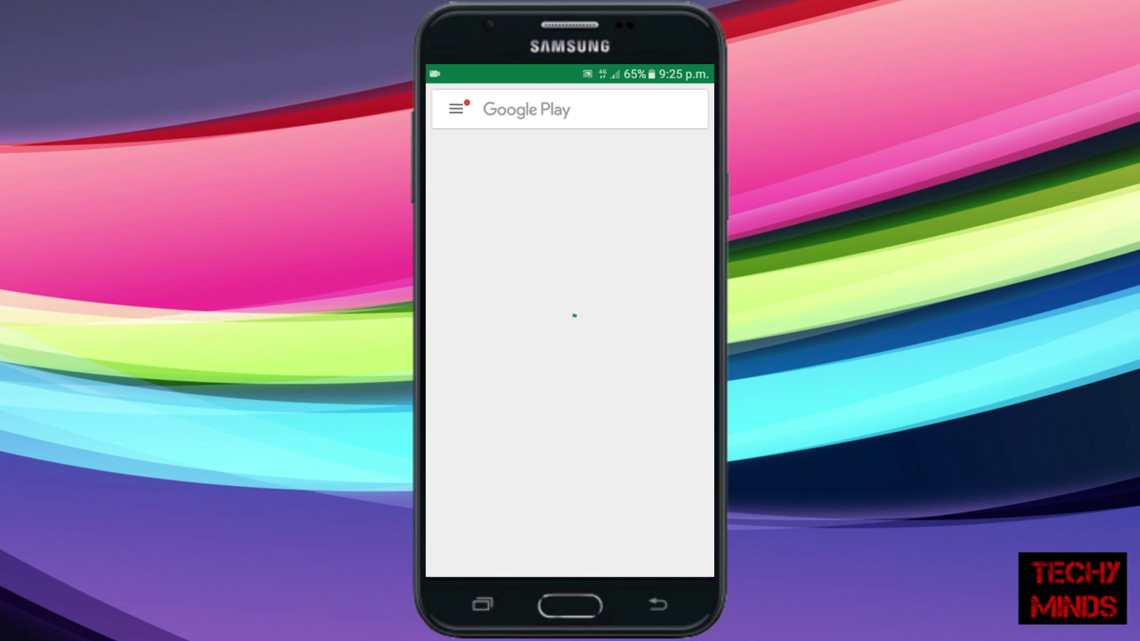
click(612, 108)
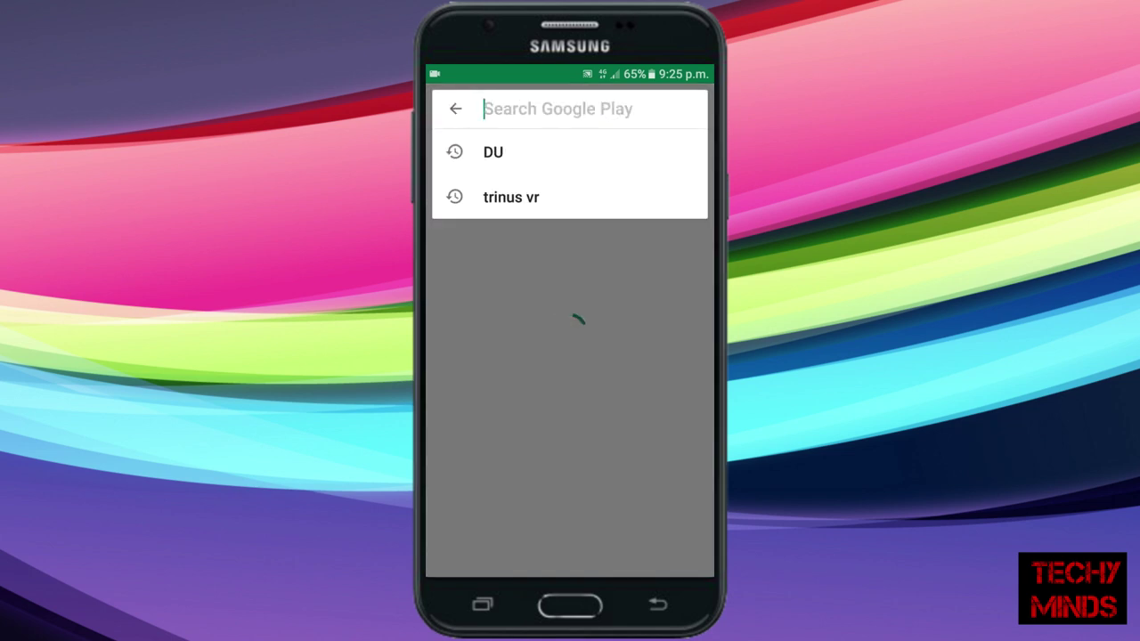
click(630, 192)
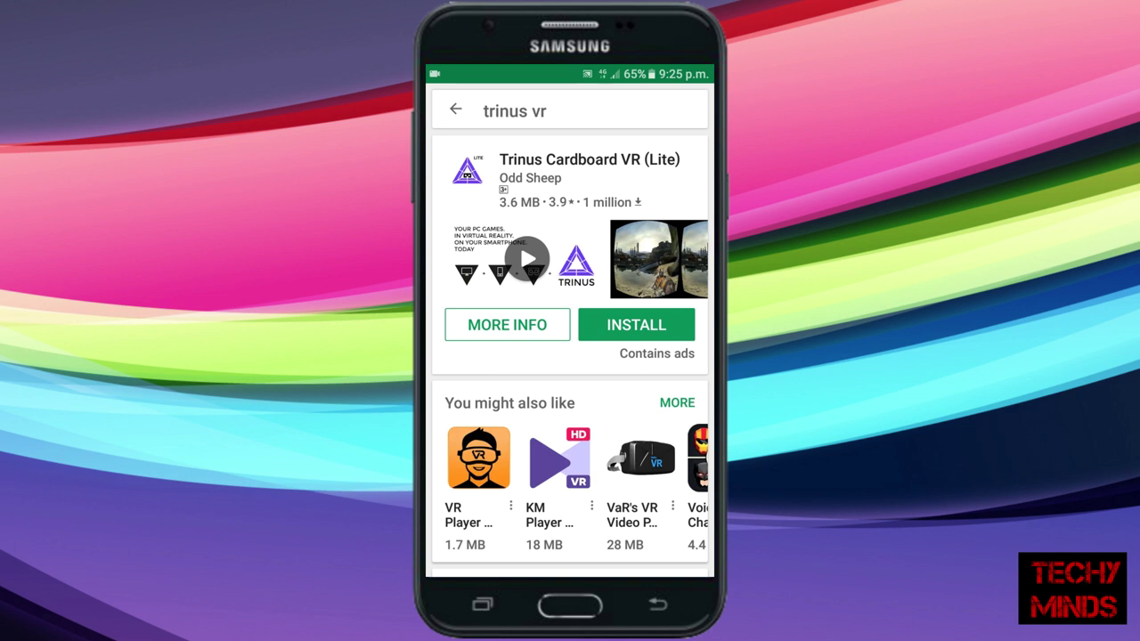
drag(614, 430, 642, 161)
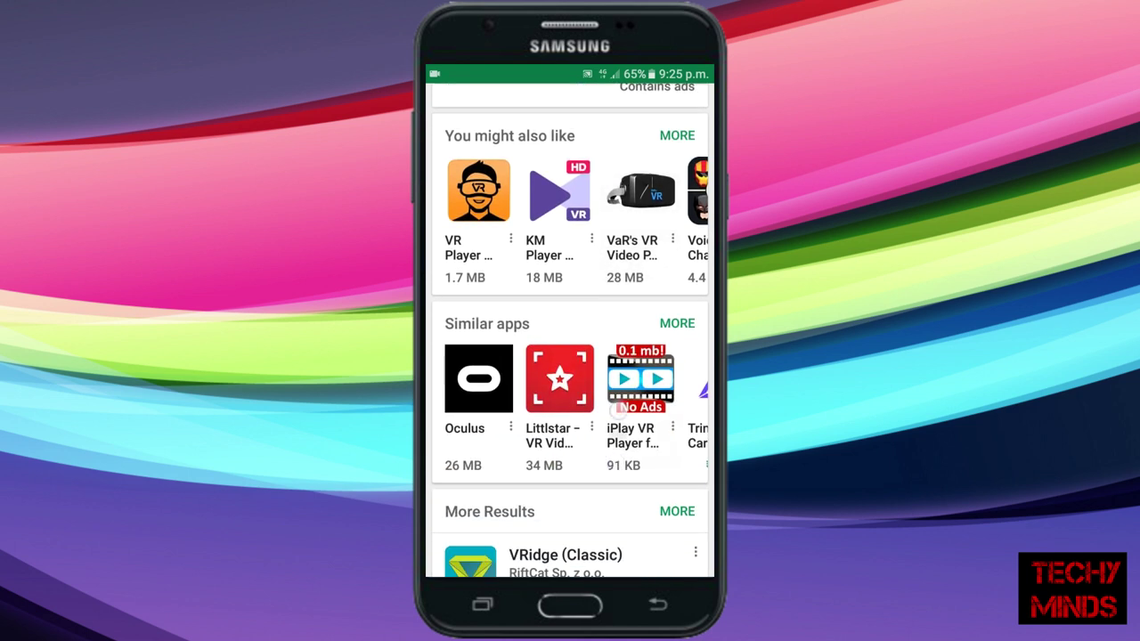
drag(619, 408, 623, 156)
drag(622, 428, 624, 170)
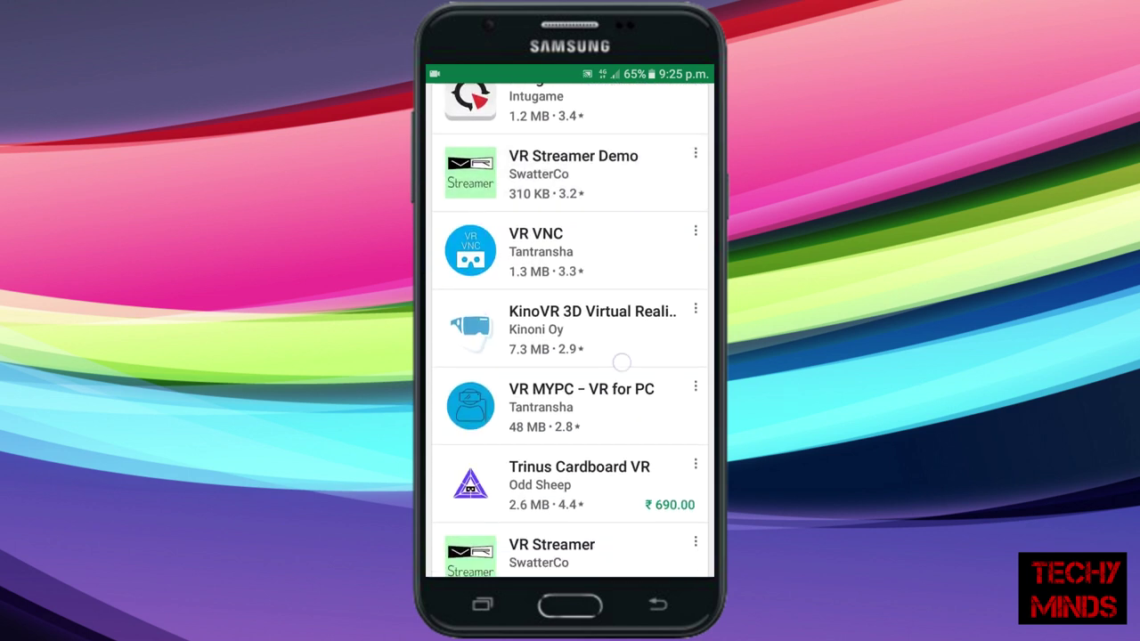
drag(622, 362, 631, 277)
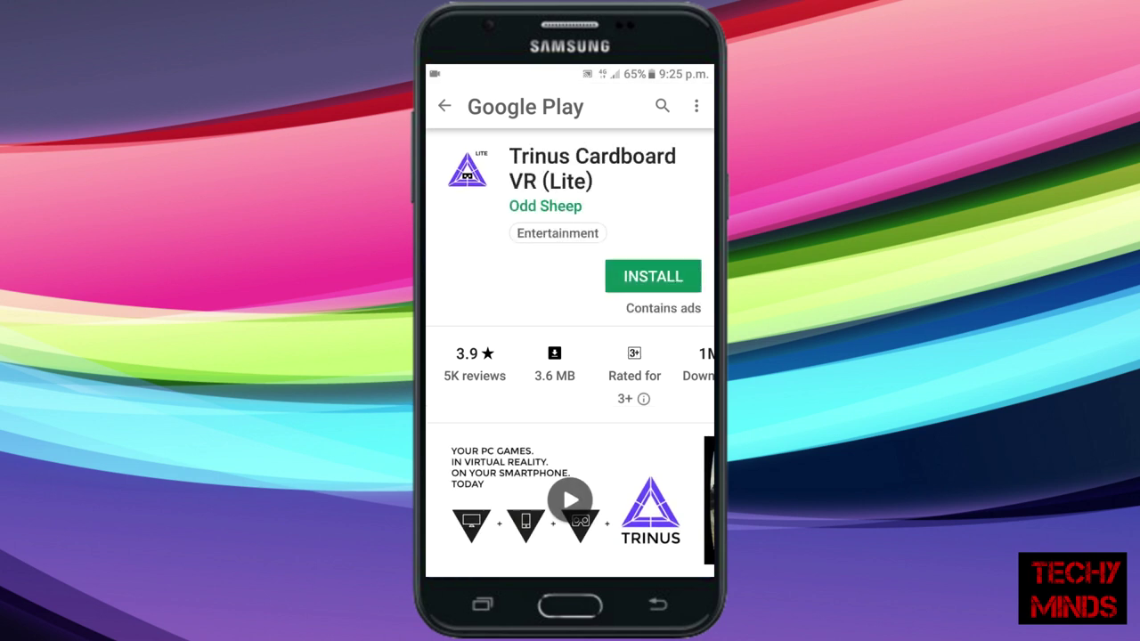
click(653, 276)
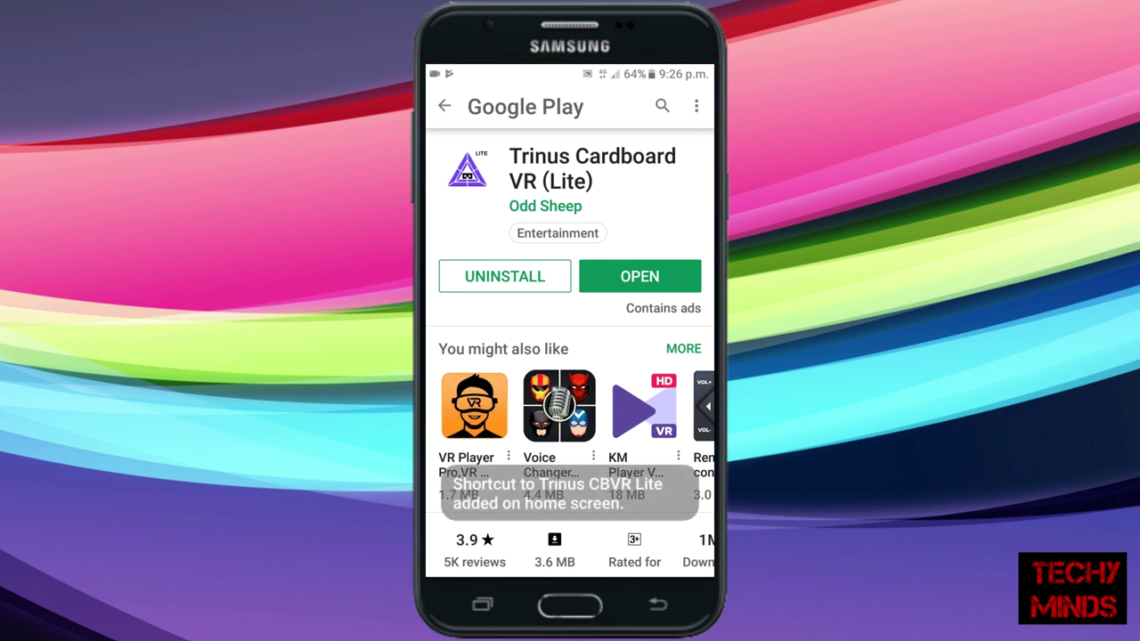
click(643, 277)
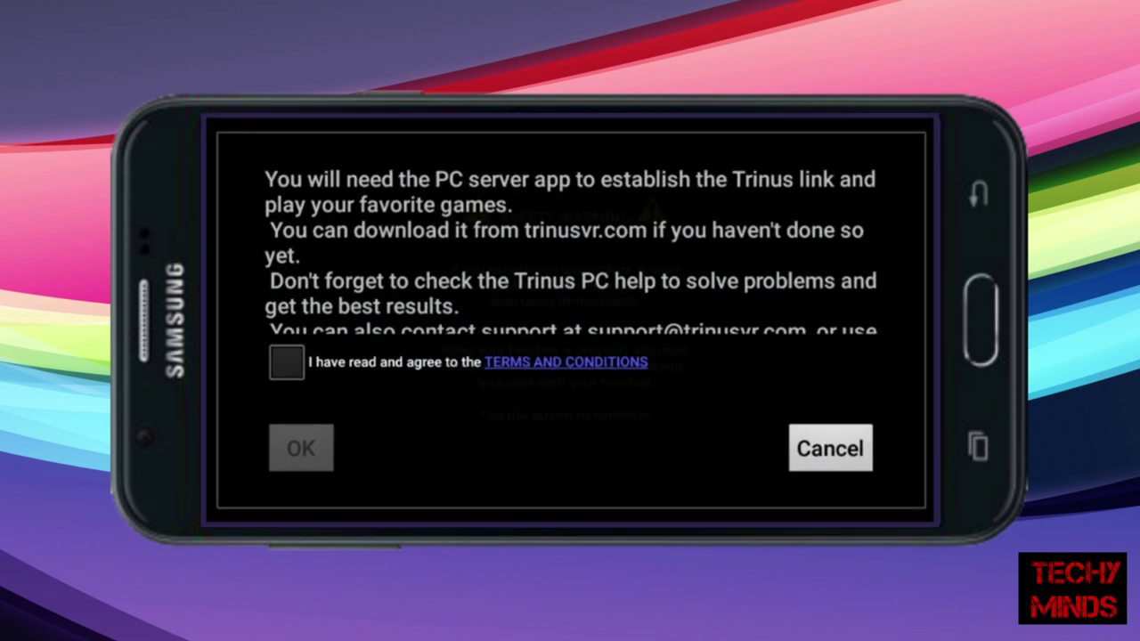
Step: Agree to the Trinus terms and dismiss the Safety Warning screen
click(386, 366)
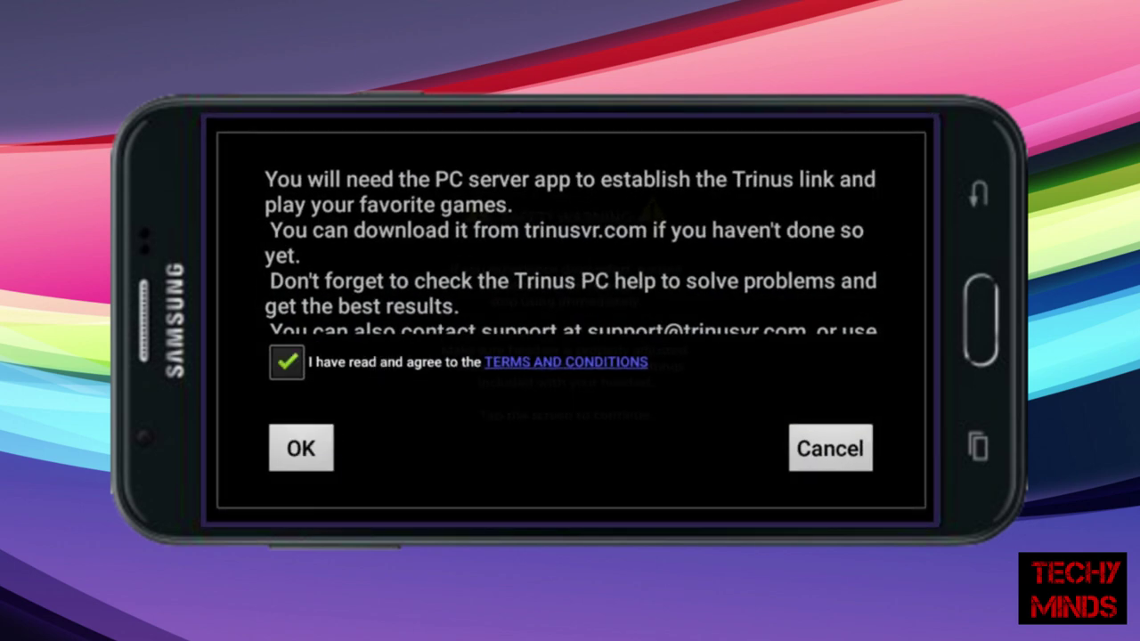
click(311, 459)
click(530, 267)
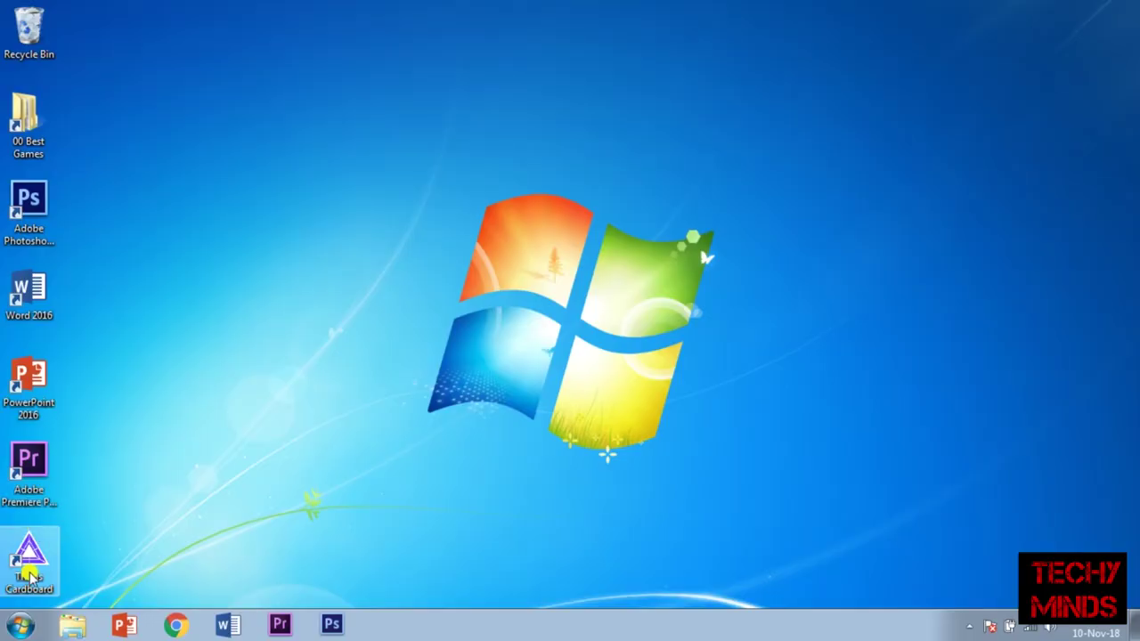
Step: Launch the Trinus Cardboard PC server from its desktop icon
double_click(29, 556)
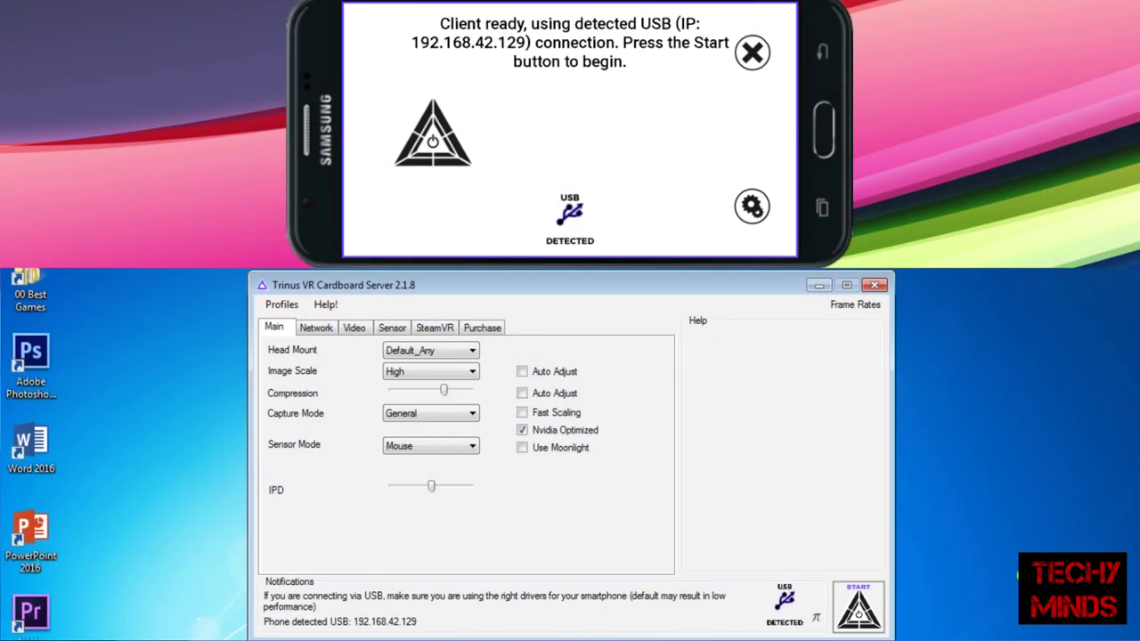
Step: Start the server streaming to the phone and dismiss the Set Network Location prompt
click(869, 618)
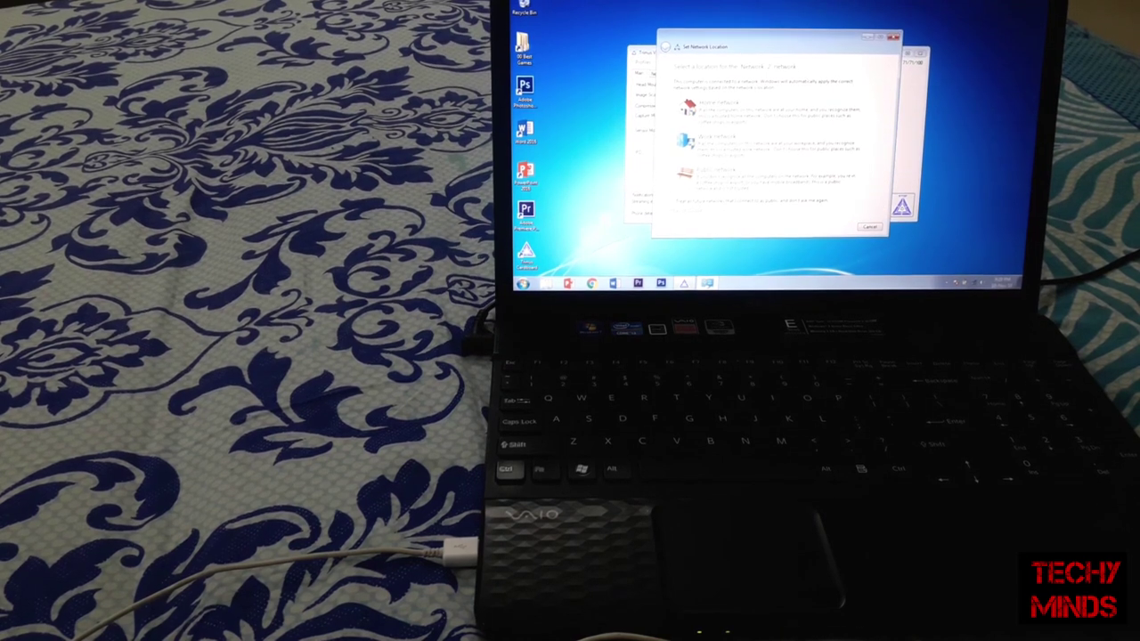
key(Escape)
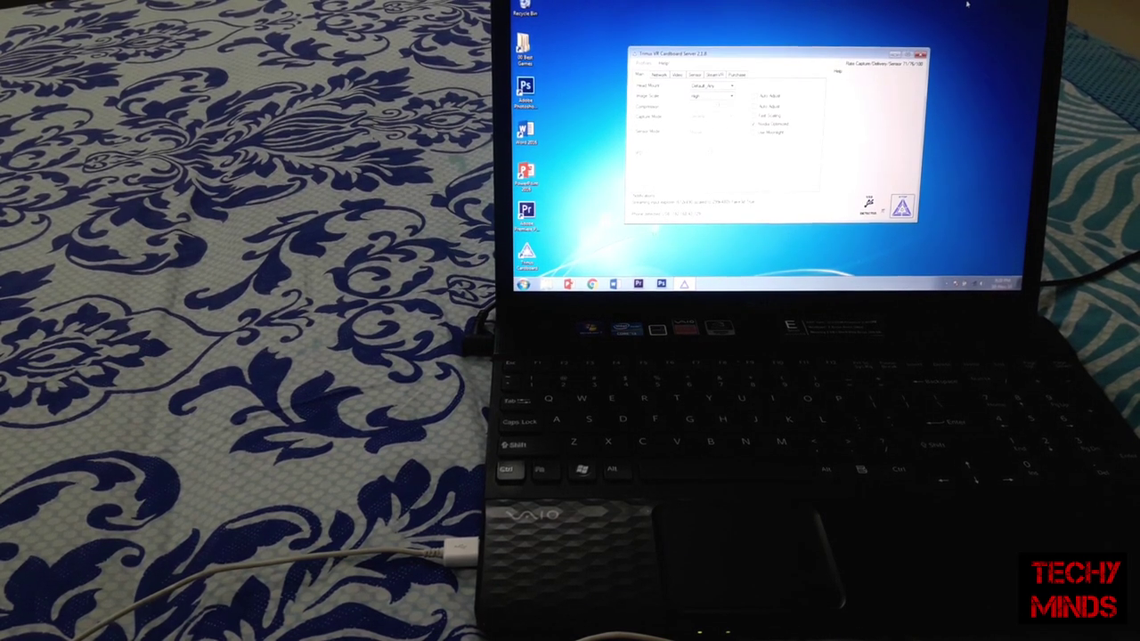